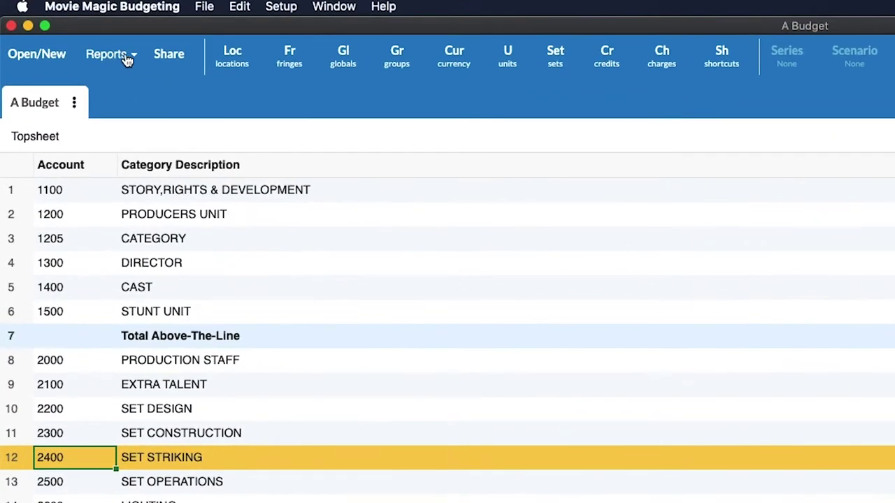
Open the report setup for the budget.
{"action": "left_click", "coordinate": [90, 40]}
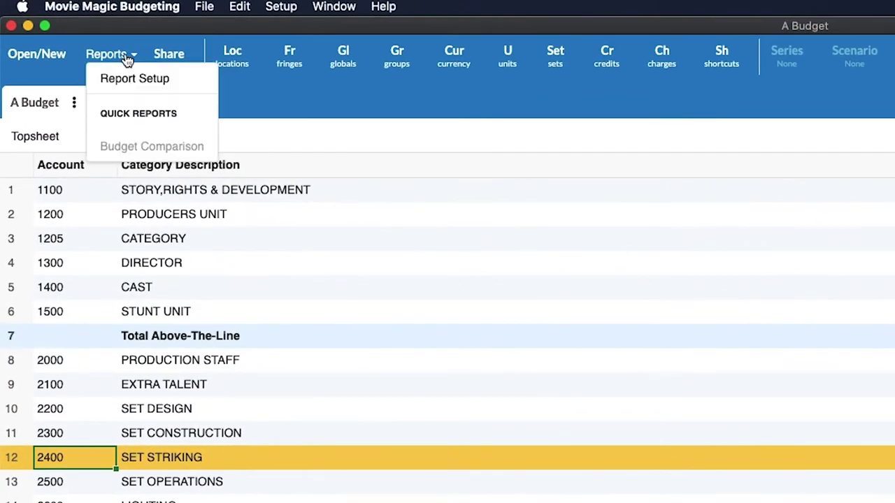
{"action": "left_click", "coordinate": [194, 84]}
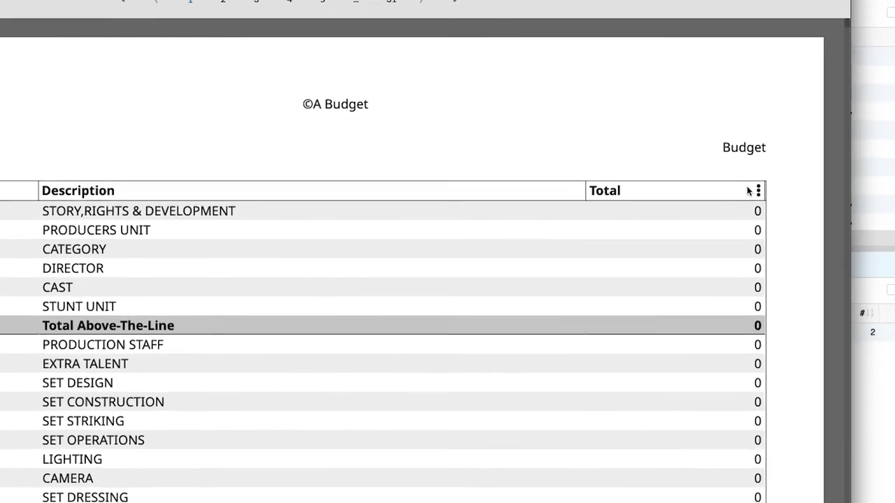
Show the Page and Fringe columns in the topsheet report and adjust their widths so both headings fit.
{"action": "left_click", "coordinate": [761, 174]}
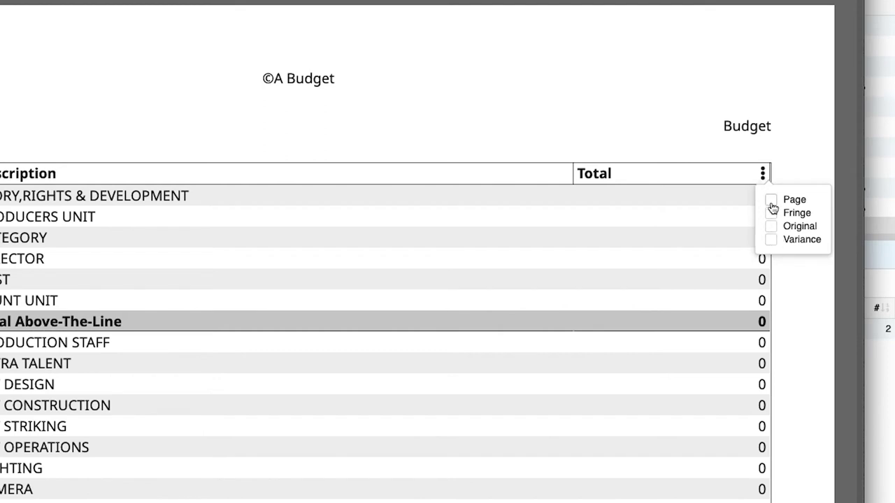
{"action": "left_click", "coordinate": [771, 200]}
{"action": "left_click", "coordinate": [771, 213]}
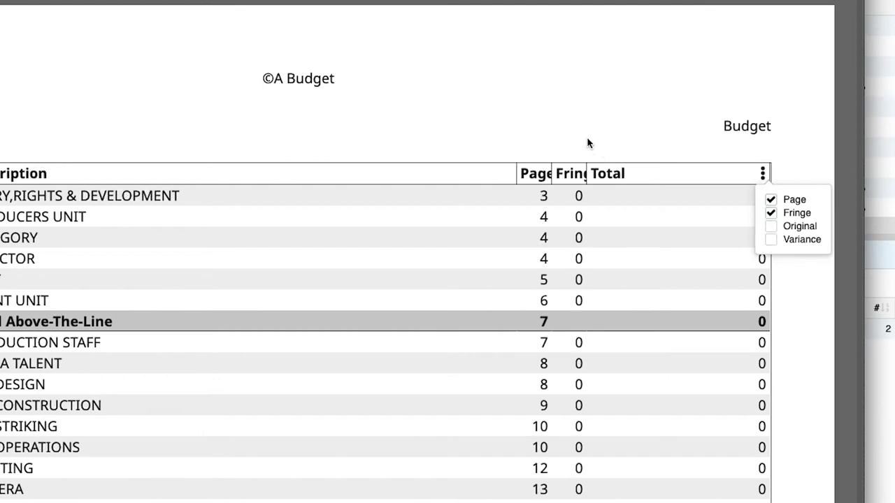
{"action": "left_click_drag", "start_coordinate": [515, 173], "coordinate": [383, 174]}
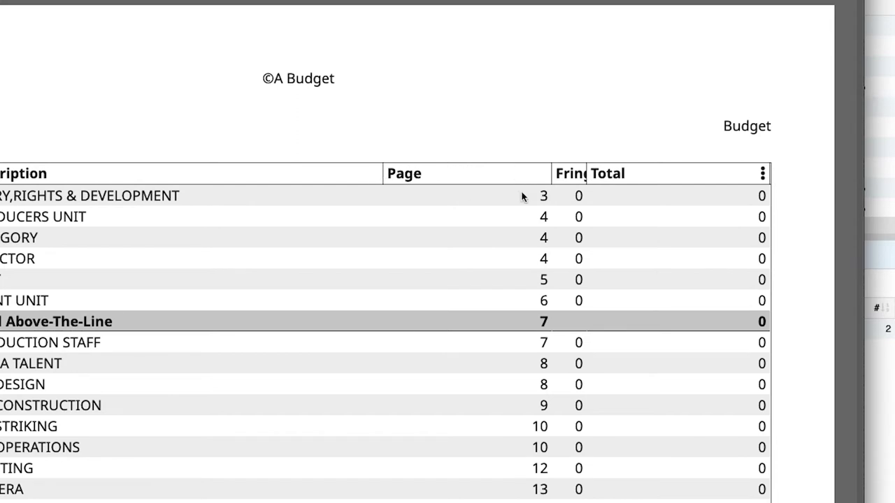
{"action": "left_click_drag", "start_coordinate": [551, 172], "coordinate": [453, 173]}
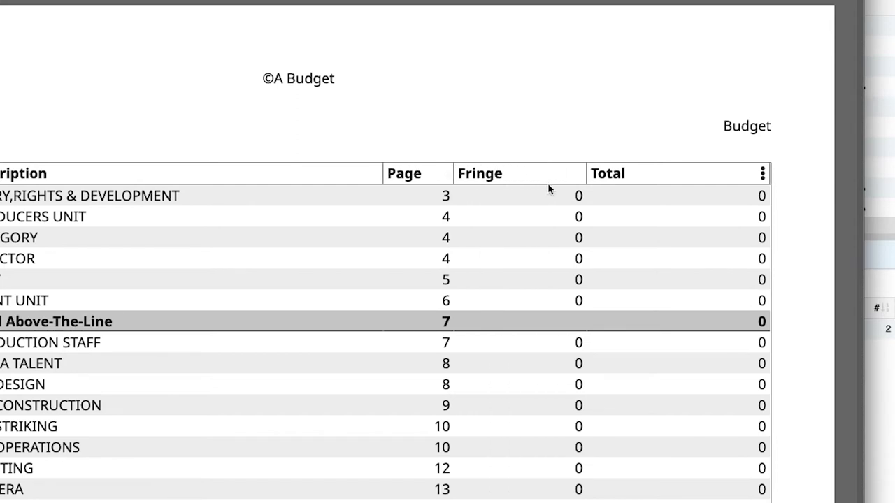
{"action": "left_click_drag", "start_coordinate": [584, 173], "coordinate": [557, 174]}
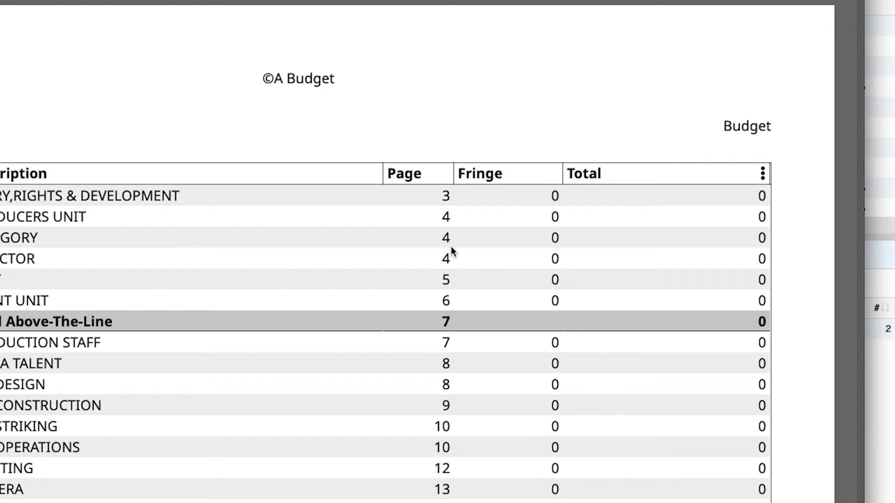
Hide the Page and Fringe columns in the topsheet report again.
{"action": "left_click", "coordinate": [763, 175]}
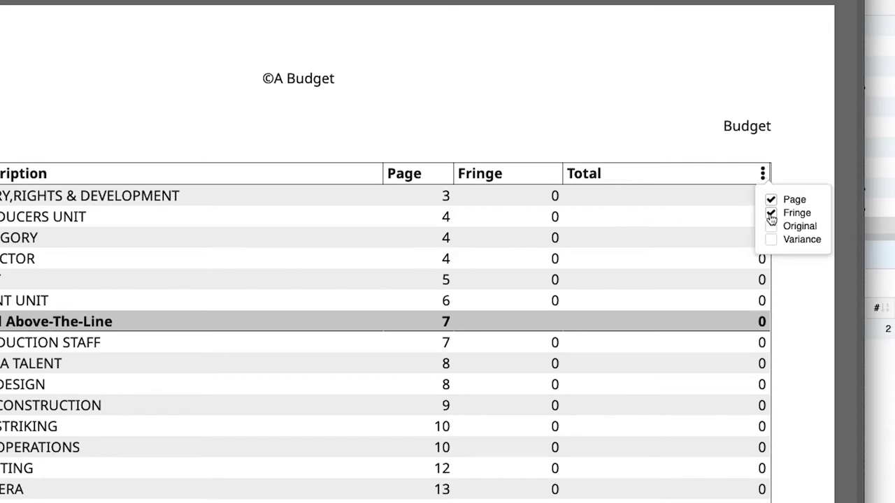
{"action": "left_click", "coordinate": [770, 200]}
{"action": "left_click", "coordinate": [771, 213]}
{"action": "left_click", "coordinate": [637, 107]}
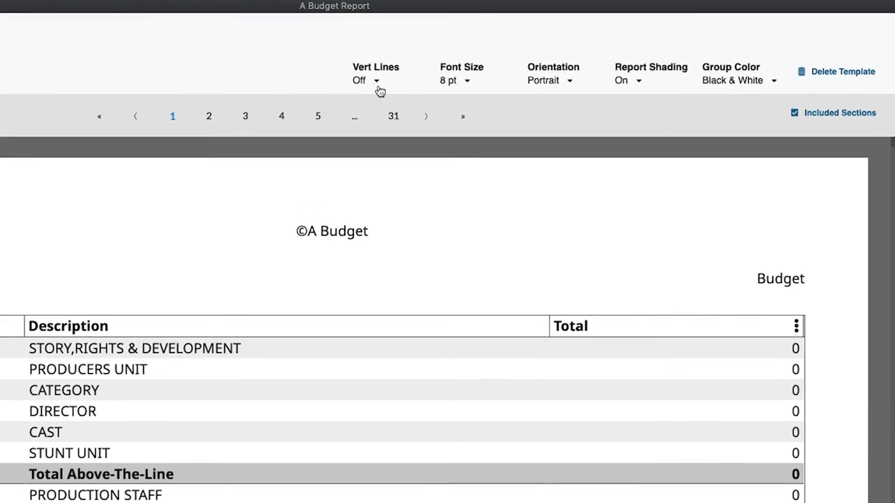
Switch the report's vertical lines on and back off to compare the layout.
{"action": "left_click", "coordinate": [363, 26]}
{"action": "left_click", "coordinate": [362, 41]}
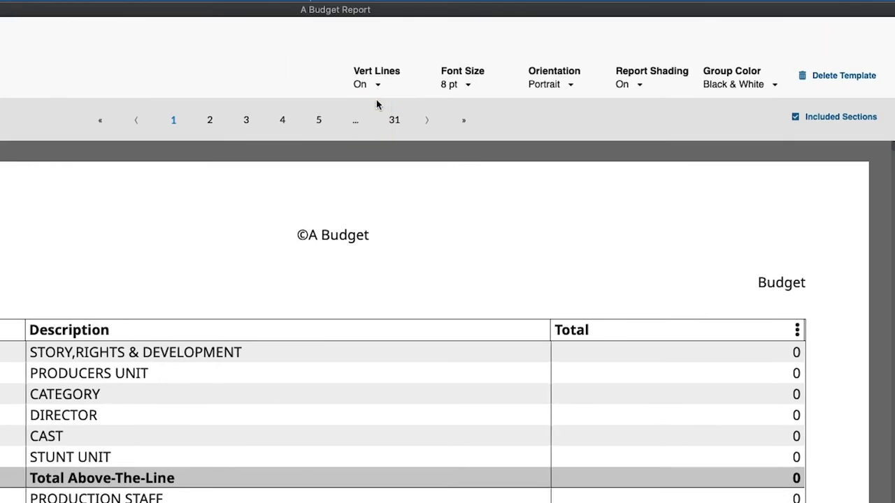
{"action": "left_click", "coordinate": [375, 86]}
{"action": "left_click", "coordinate": [374, 126]}
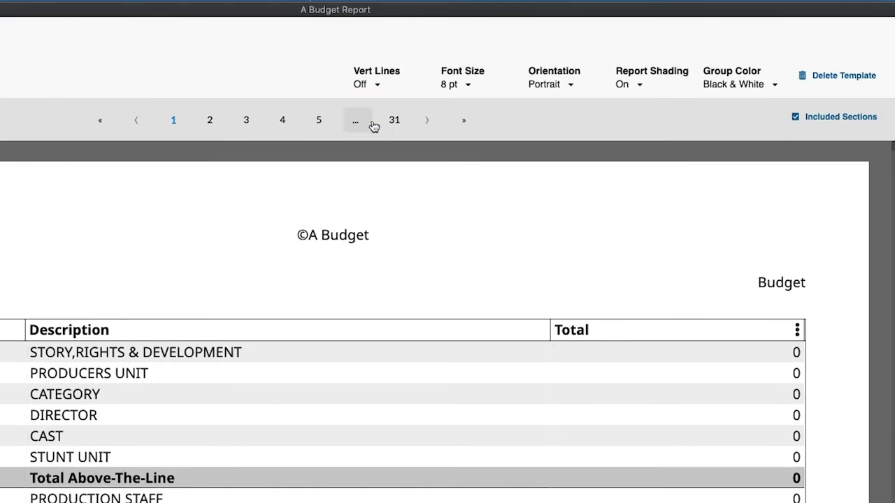
{"action": "left_click", "coordinate": [462, 87]}
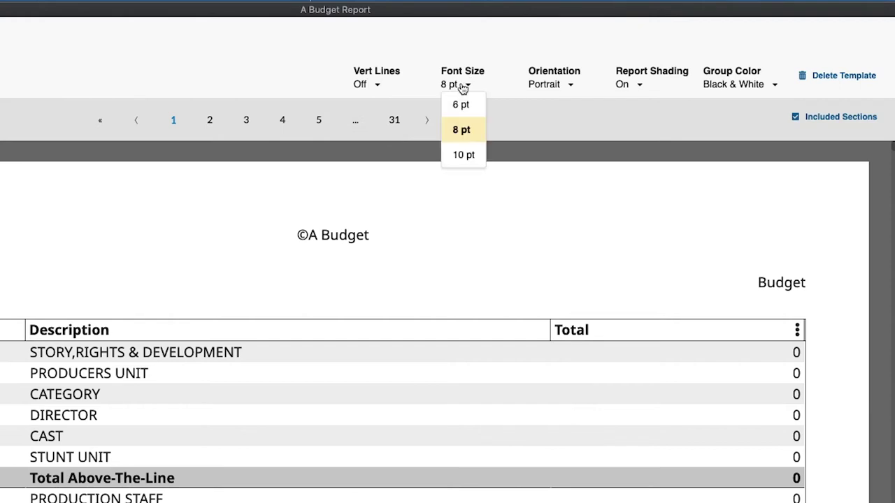
{"action": "left_click", "coordinate": [463, 86]}
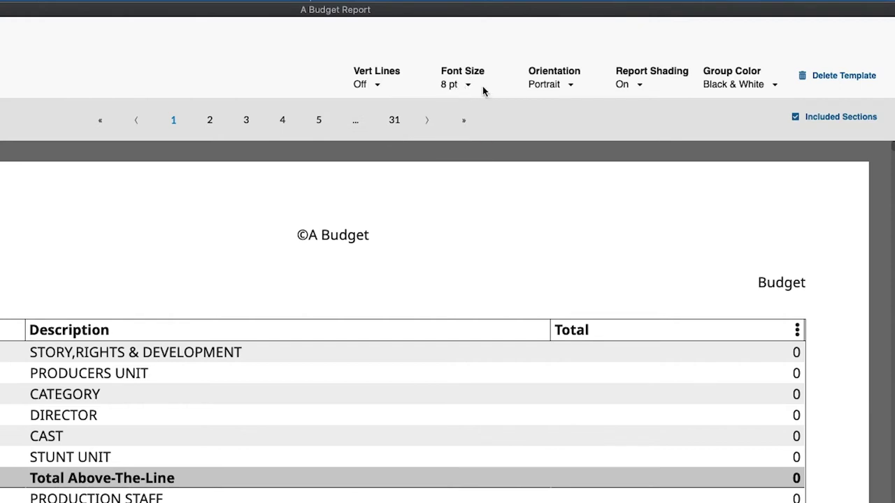
{"action": "left_click", "coordinate": [570, 89]}
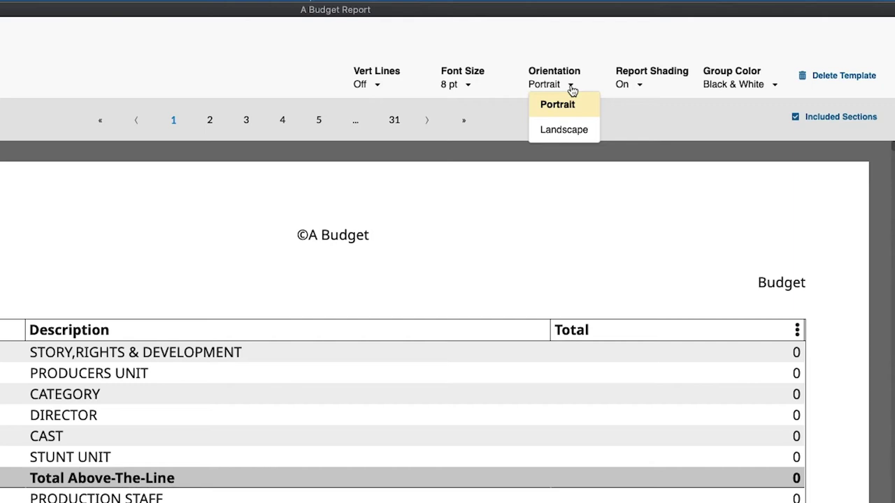
{"action": "left_click", "coordinate": [571, 88]}
Switch the report shading off and back on to compare the row appearance.
{"action": "left_click", "coordinate": [641, 88]}
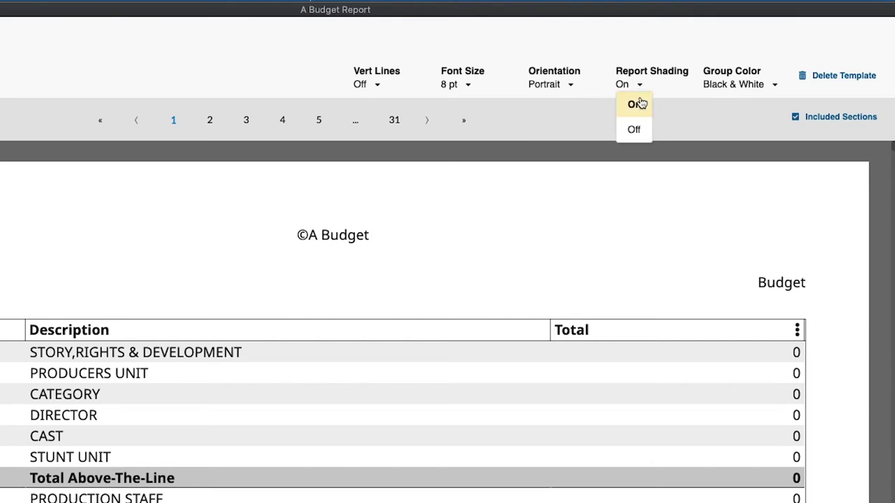
{"action": "left_click", "coordinate": [643, 128]}
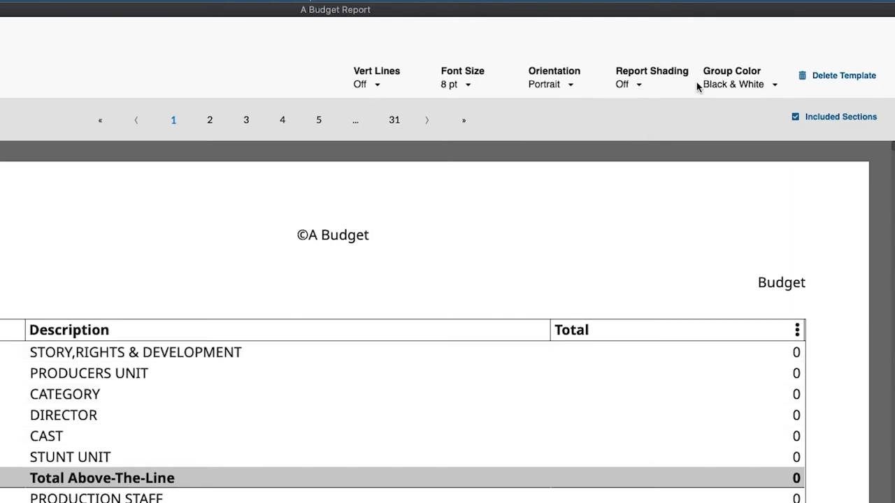
{"action": "left_click", "coordinate": [641, 85]}
{"action": "left_click", "coordinate": [636, 104]}
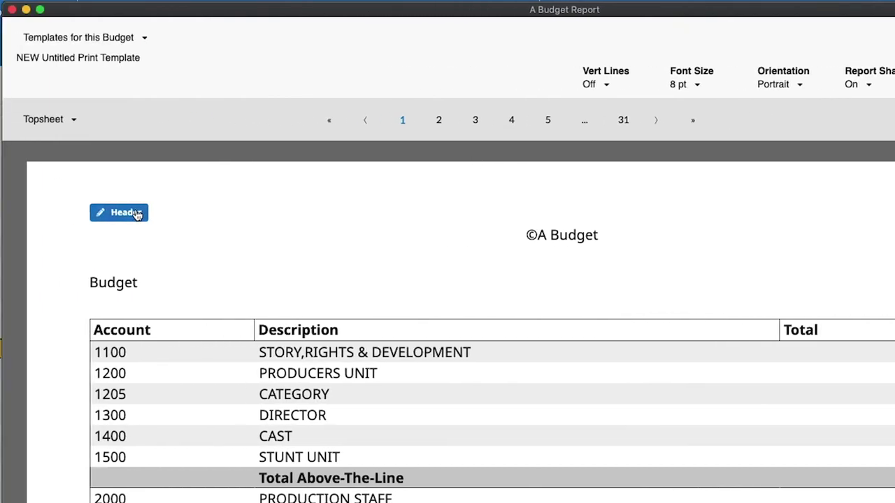
Add the Budget Creation Date tag after "Budget" in the right first-page header field and apply the header to the report.
{"action": "left_click", "coordinate": [137, 215]}
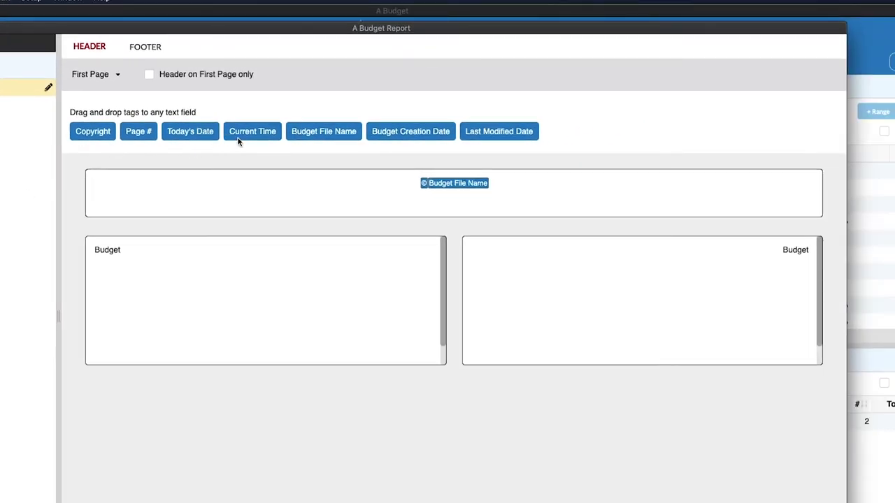
{"action": "left_click_drag", "start_coordinate": [373, 136], "coordinate": [580, 274]}
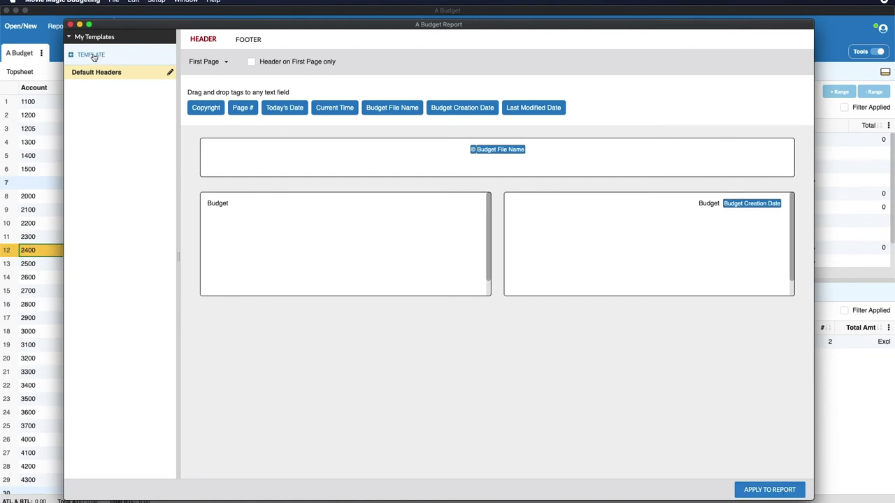
{"action": "left_click", "coordinate": [249, 41]}
{"action": "left_click", "coordinate": [205, 41]}
{"action": "left_click", "coordinate": [757, 492]}
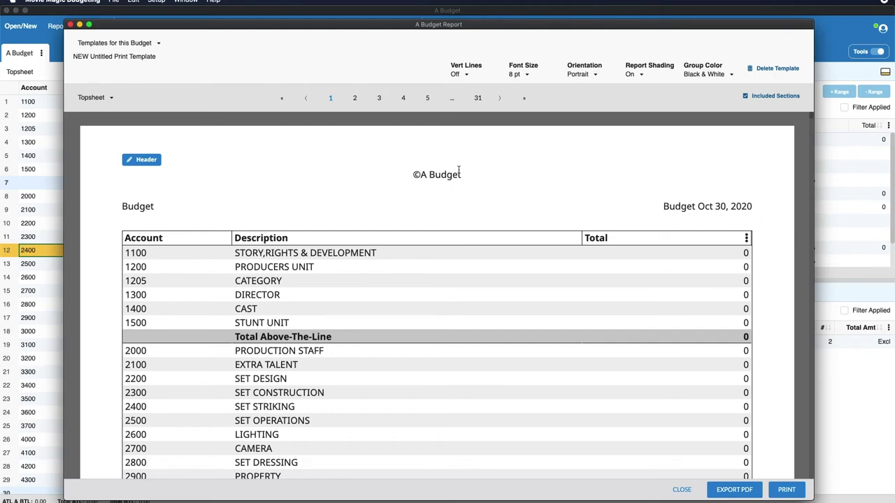
Create a new report template for this budget and name it "MY Template".
{"action": "scroll", "coordinate": [302, 281], "scroll_direction": "down", "scroll_amount": 10}
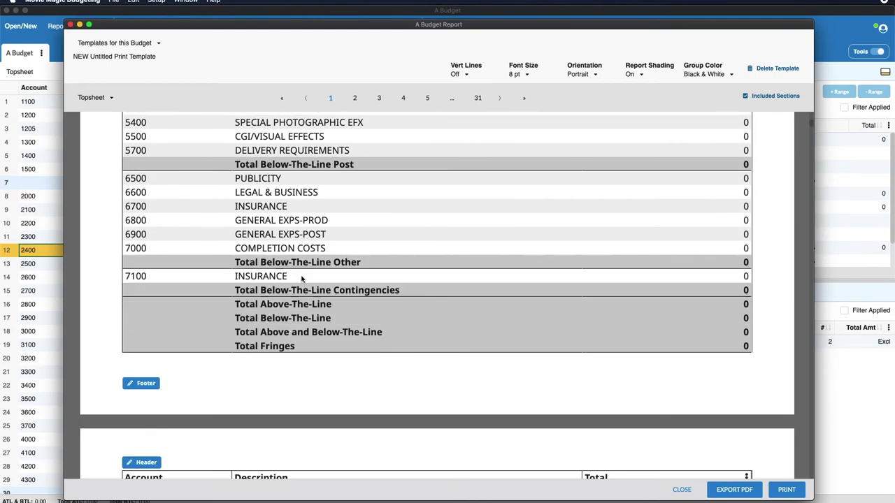
{"action": "scroll", "coordinate": [302, 279], "scroll_direction": "down", "scroll_amount": 3}
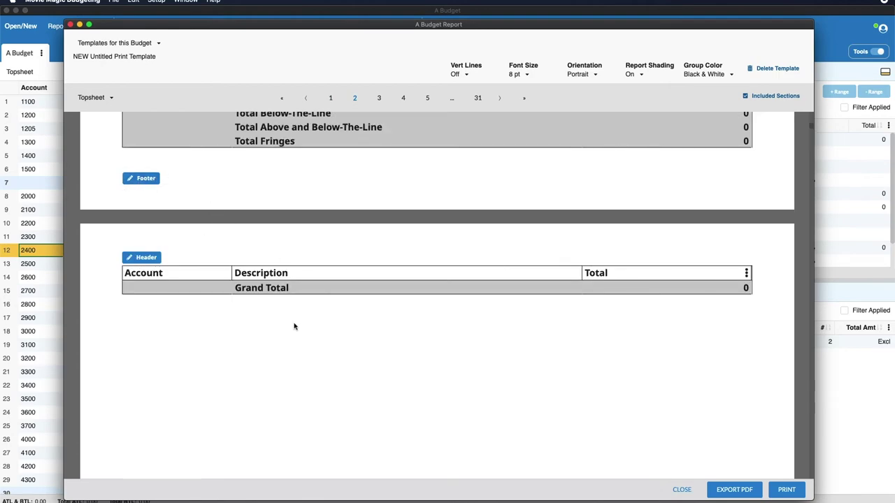
{"action": "scroll", "coordinate": [294, 326], "scroll_direction": "up", "scroll_amount": 12}
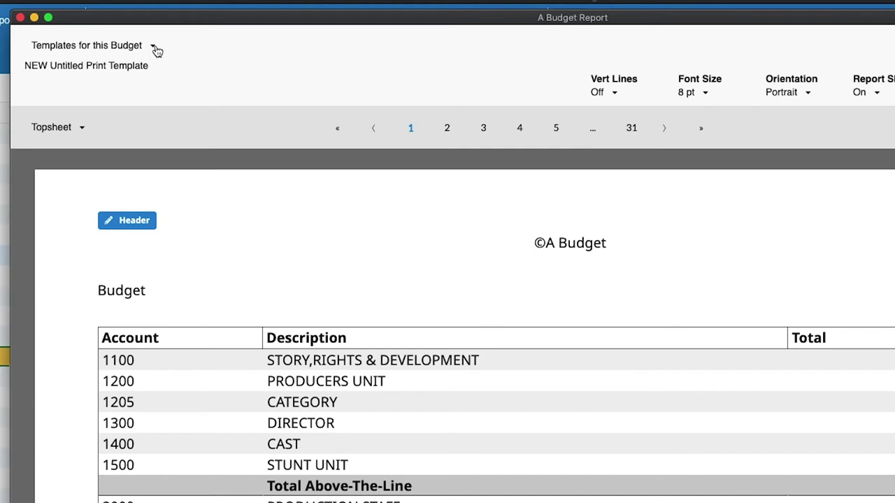
{"action": "left_click", "coordinate": [155, 47]}
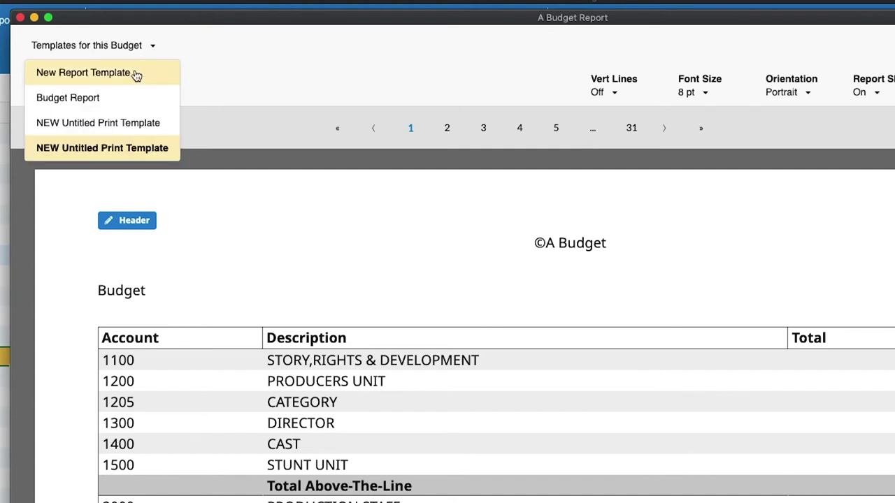
{"action": "left_click", "coordinate": [137, 75]}
{"action": "double_click", "coordinate": [113, 66]}
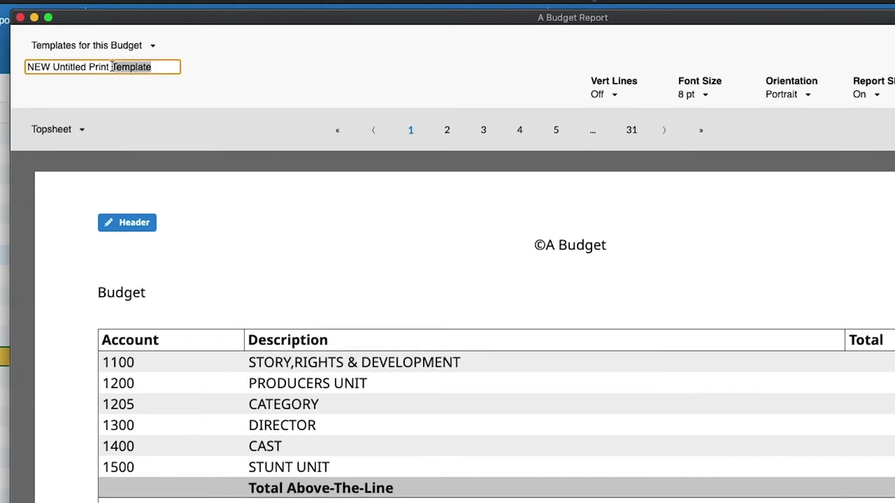
{"action": "left_click_drag", "start_coordinate": [162, 68], "coordinate": [3, 63]}
{"action": "type", "text": "MY "}
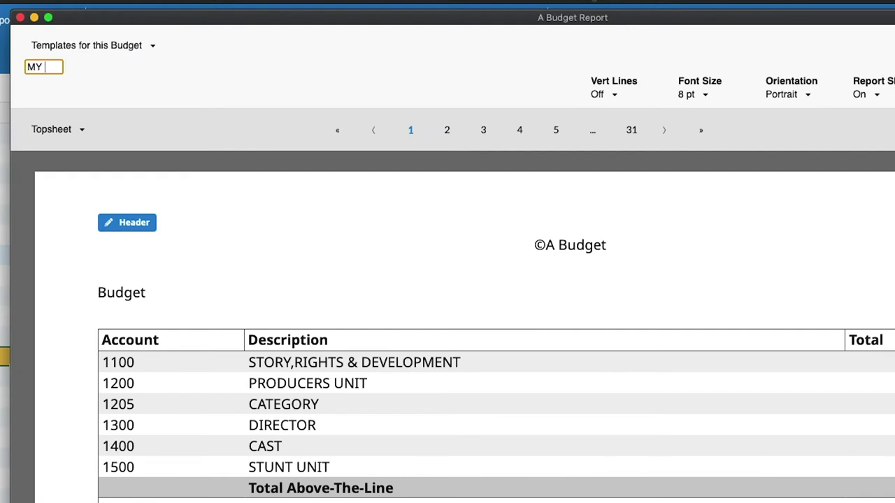
{"action": "type", "text": "Template"}
{"action": "key", "text": "Return"}
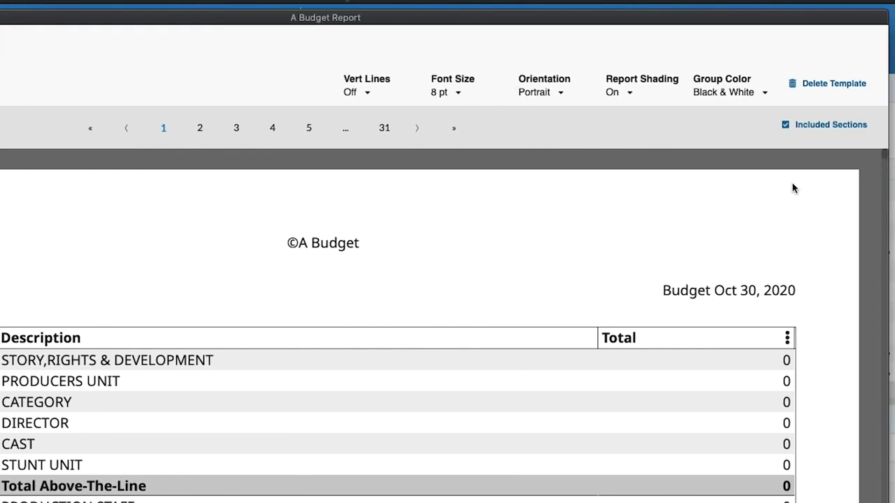
Exclude accounts 2300 Set Construction, 2400 Set Striking and 2500 Set Operations from the report's included sections.
{"action": "left_click", "coordinate": [837, 133]}
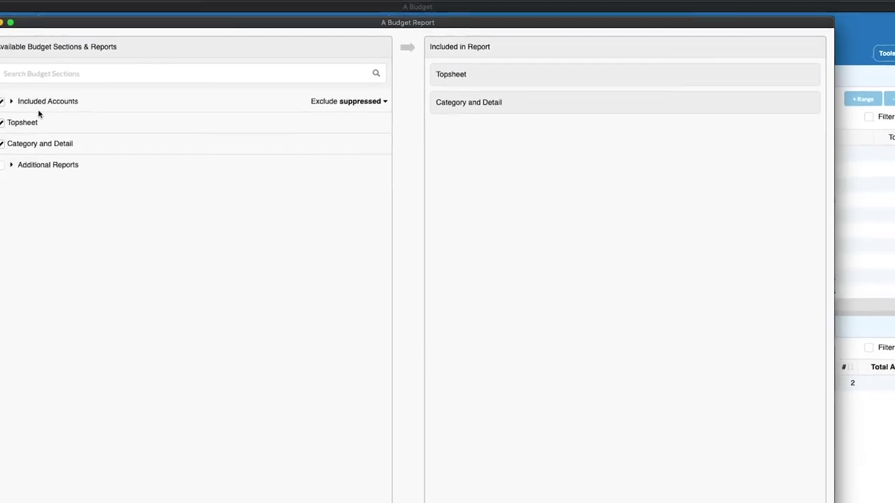
{"action": "left_click", "coordinate": [90, 94]}
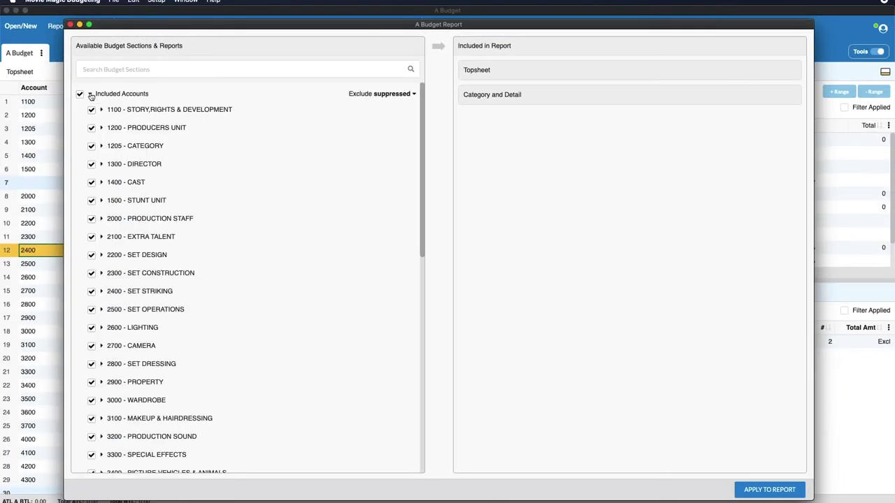
{"action": "scroll", "coordinate": [129, 306], "scroll_direction": "down", "scroll_amount": 2}
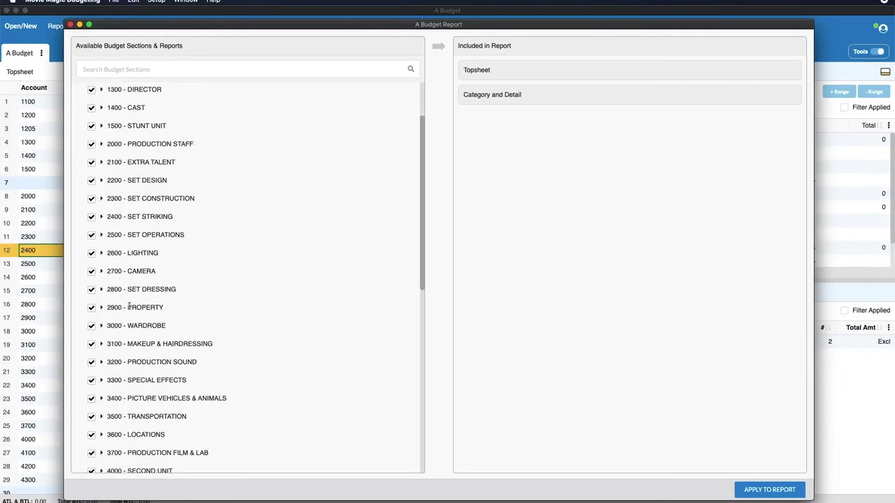
{"action": "left_click", "coordinate": [91, 235]}
{"action": "left_click", "coordinate": [92, 216]}
{"action": "left_click", "coordinate": [92, 199]}
Include the Additional Reports without the Chart of Accounts, and expand the Setup Screen Reports list.
{"action": "scroll", "coordinate": [134, 263], "scroll_direction": "down", "scroll_amount": 10}
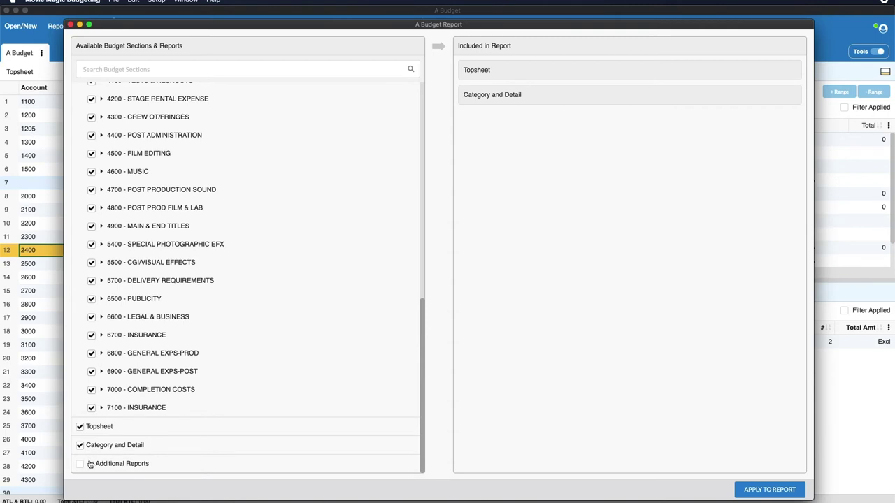
{"action": "left_click", "coordinate": [90, 464]}
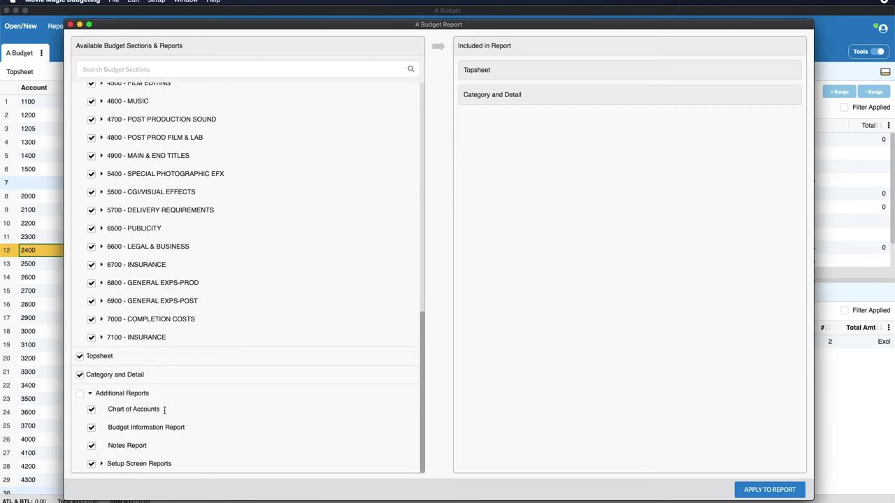
{"action": "left_click", "coordinate": [79, 395]}
{"action": "left_click", "coordinate": [91, 410]}
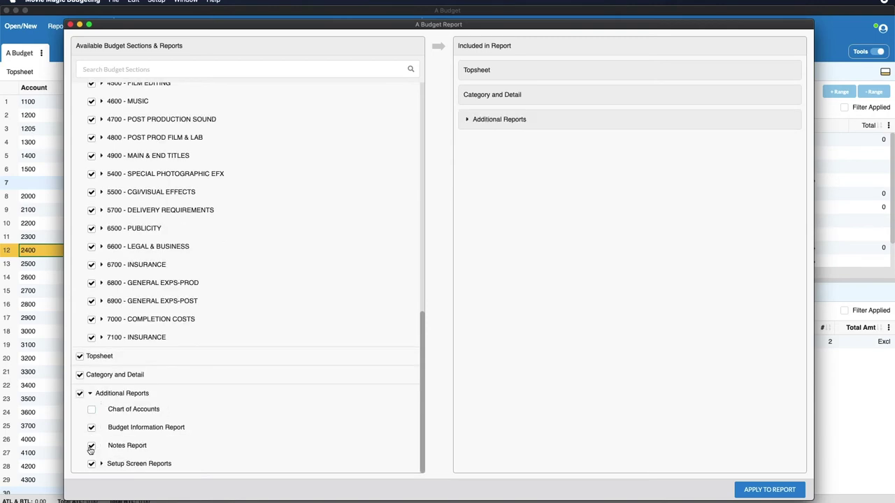
{"action": "left_click", "coordinate": [92, 464]}
{"action": "left_click", "coordinate": [101, 463]}
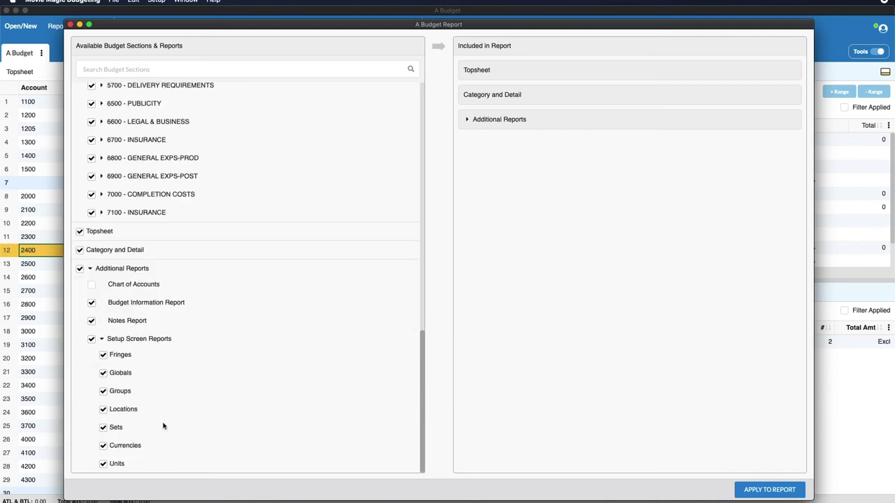
Move Additional Reports above Category and Detail in the section order and apply the sections to the report.
{"action": "left_click_drag", "start_coordinate": [540, 125], "coordinate": [471, 95]}
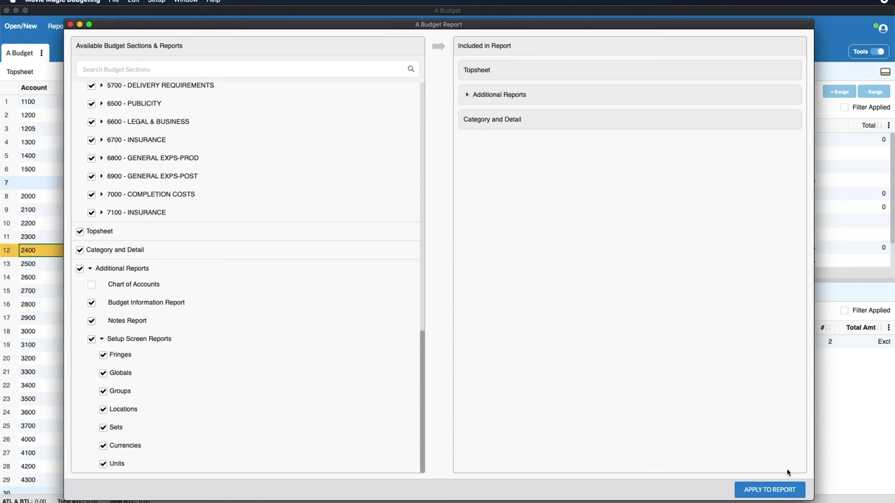
{"action": "left_click", "coordinate": [792, 490]}
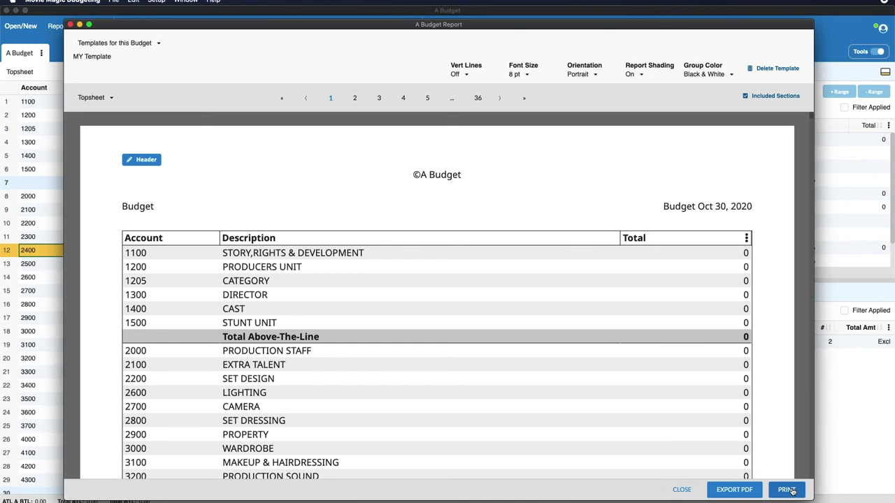
Widen the ID column in the Fringes section until the full IDs fit, and go to page 5 of the report.
{"action": "left_click", "coordinate": [112, 99]}
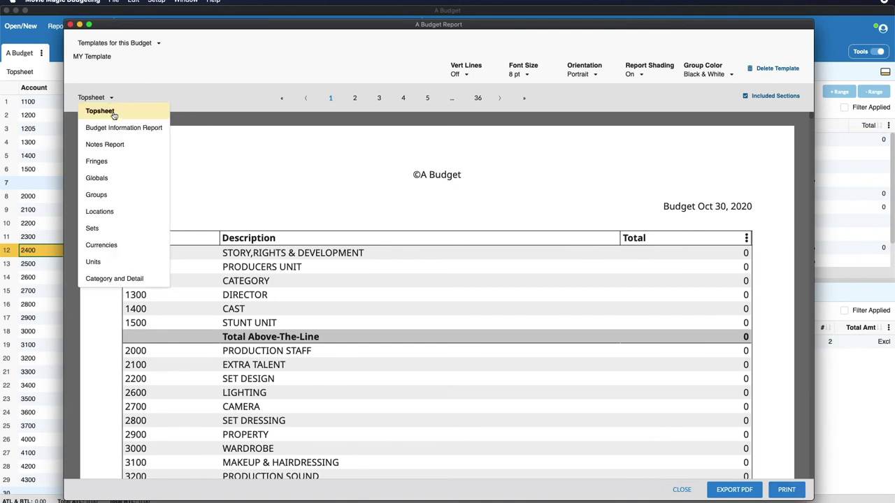
{"action": "left_click", "coordinate": [110, 160]}
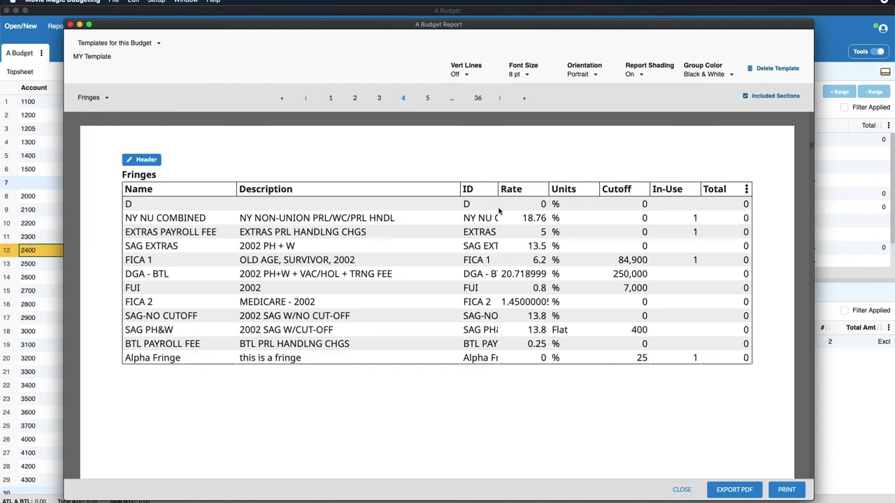
{"action": "left_click_drag", "start_coordinate": [459, 187], "coordinate": [404, 188]}
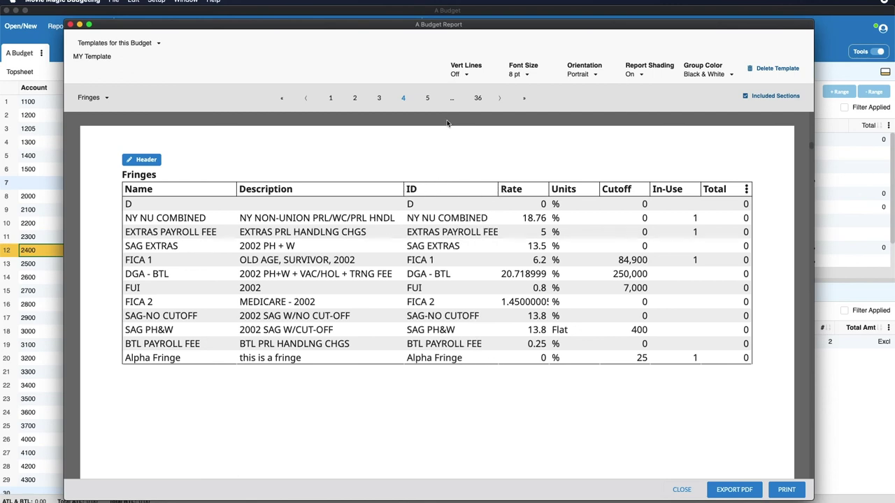
{"action": "left_click", "coordinate": [426, 98]}
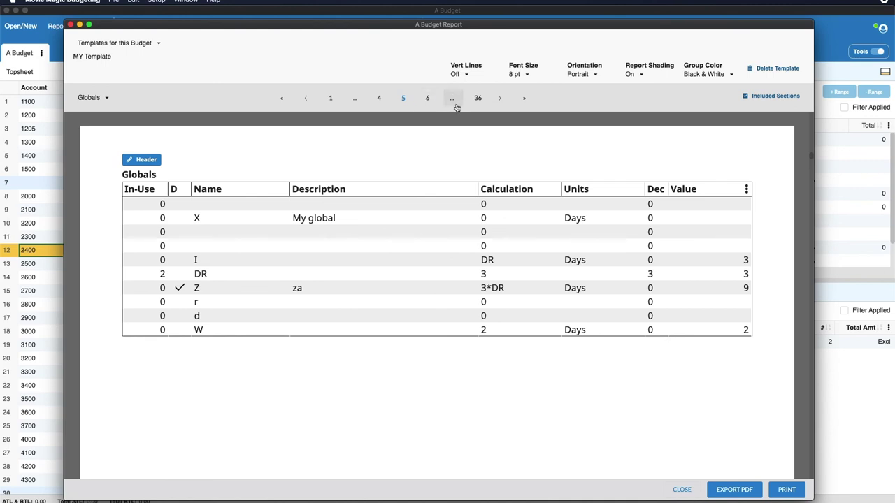